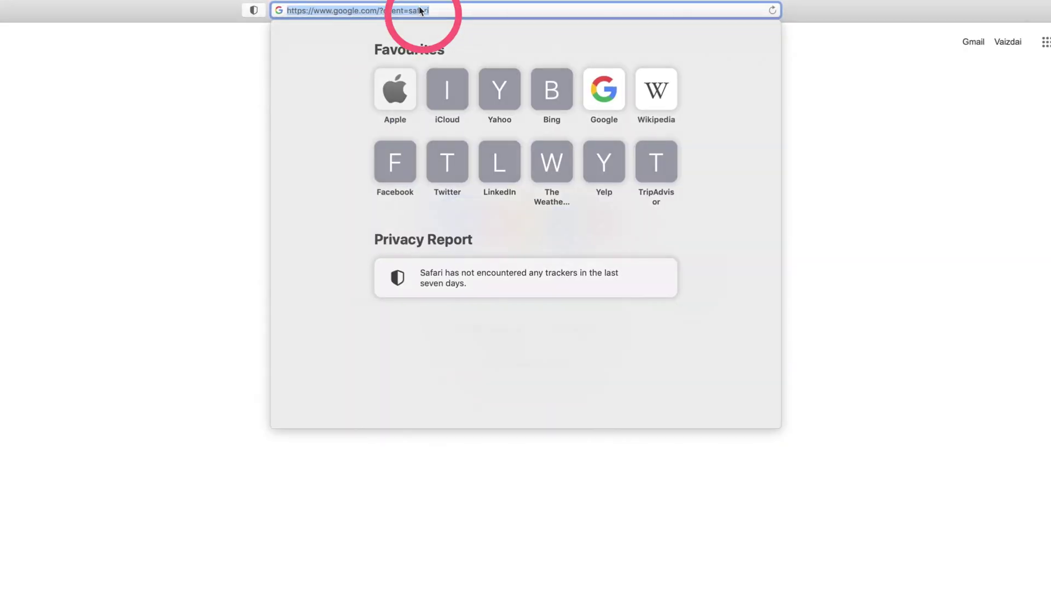
Step: Go to surfshark.com from Safari's address bar
{"action": "key", "text": "BackSpace"}
{"action": "type", "text": "surfshark."}
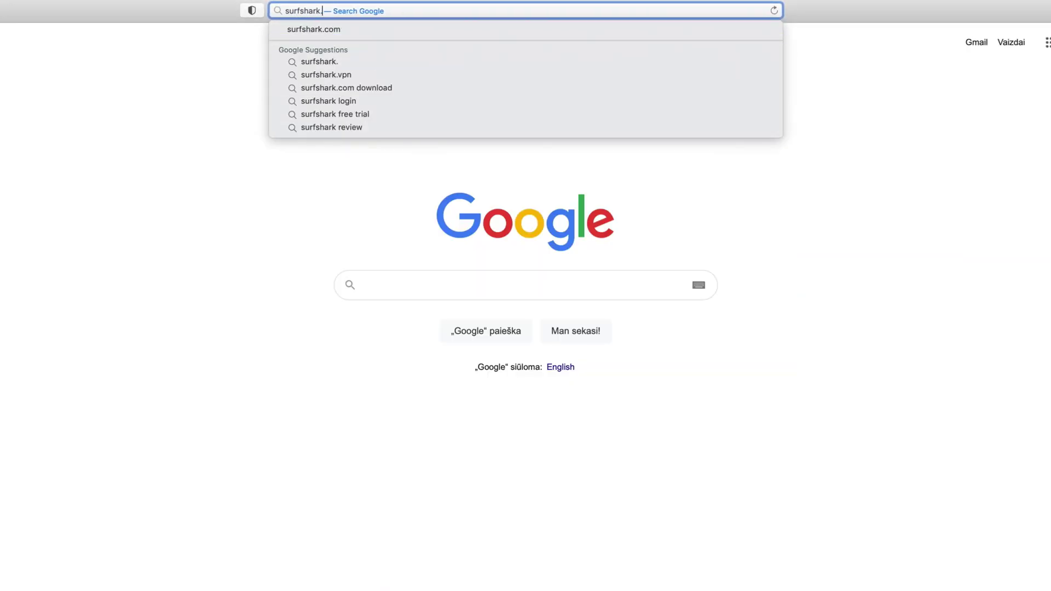
{"action": "key", "text": "Return"}
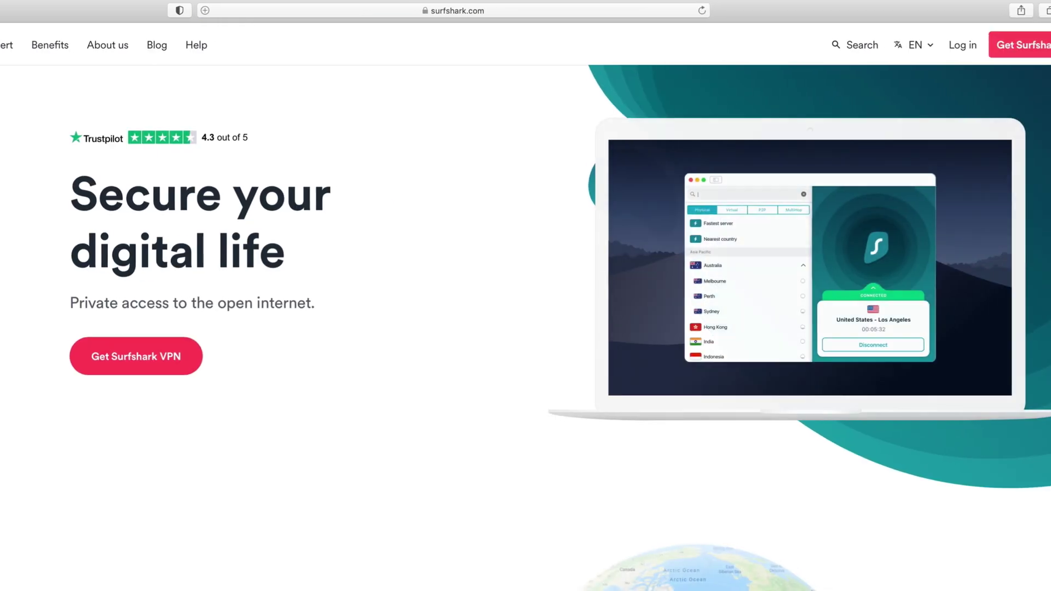
Step: Sign in to the Surfshark account with the account e-mail and password
{"action": "left_click", "coordinate": [923, 47]}
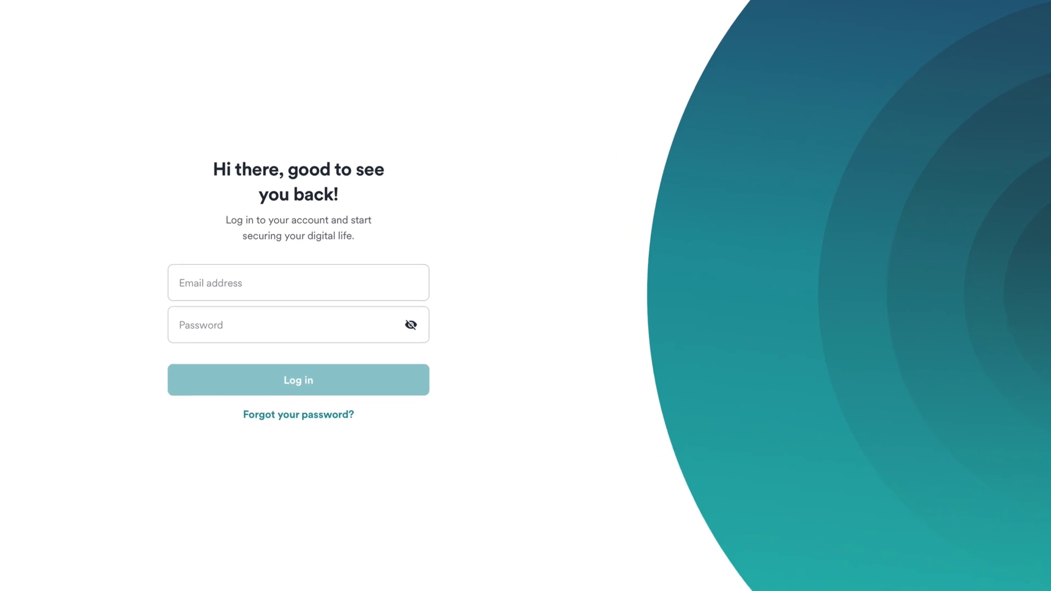
{"action": "key", "text": "Tab"}
{"action": "type", "text": "**********"}
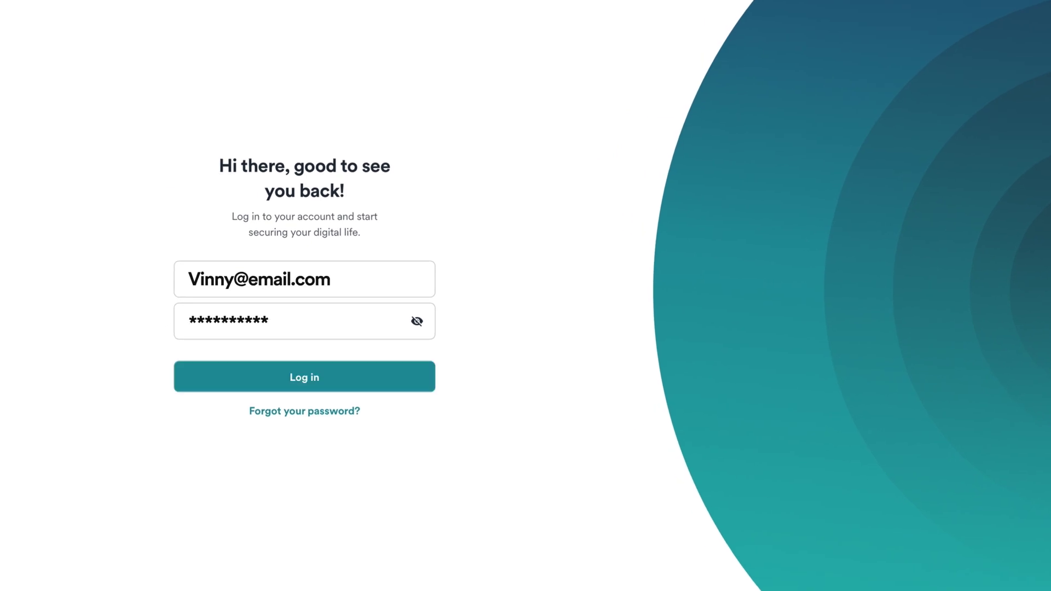
{"action": "left_click", "coordinate": [294, 377]}
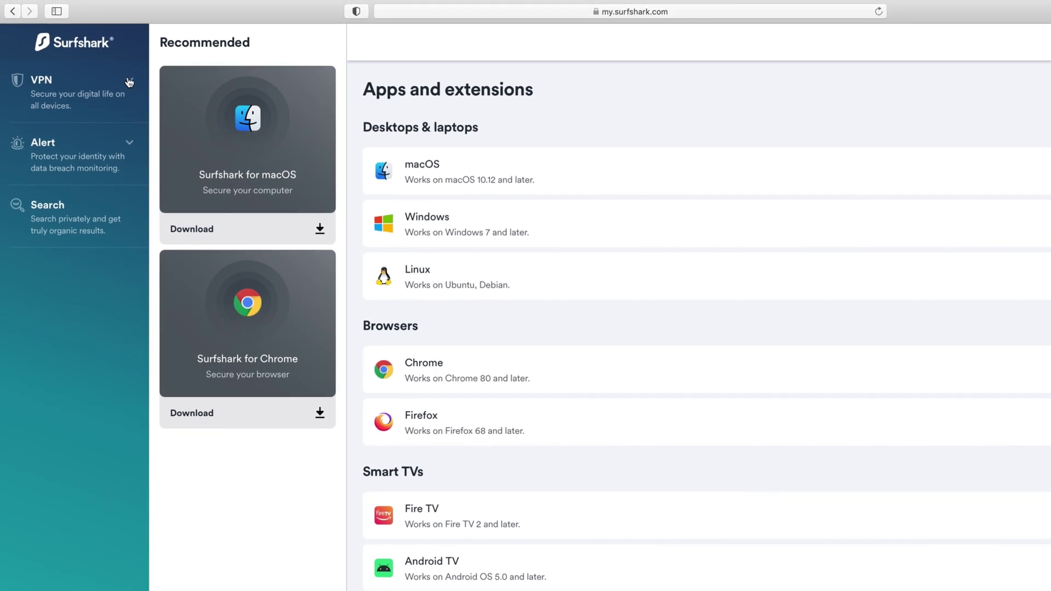
Step: Download the Austria · Vienna OpenVPN configuration file from VPN > Manual setup
{"action": "left_click", "coordinate": [129, 81]}
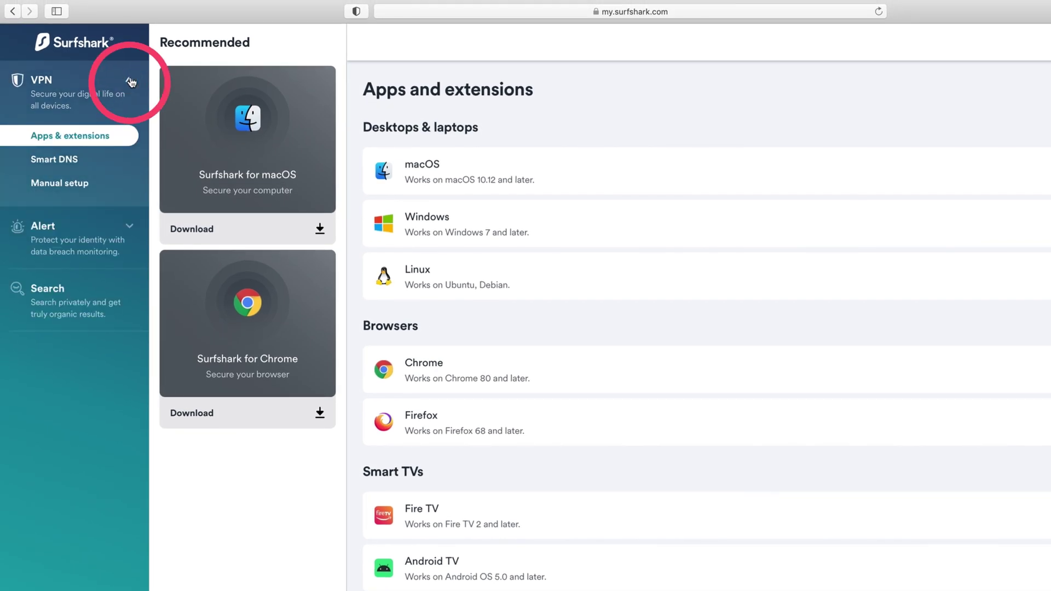
{"action": "left_click", "coordinate": [77, 186]}
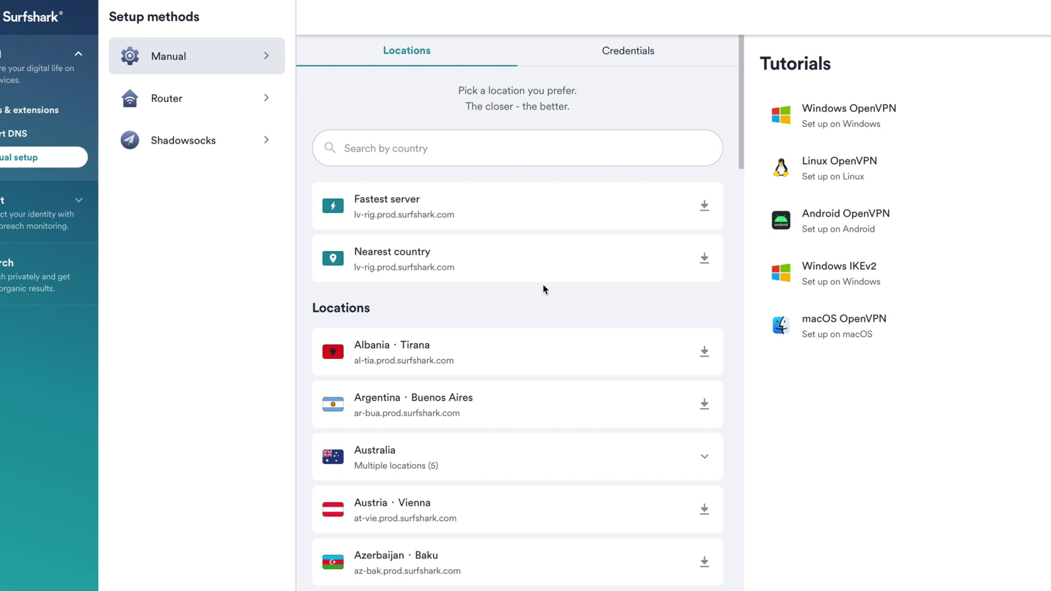
{"action": "scroll", "coordinate": [544, 287], "scroll_direction": "down", "scroll_amount": 2}
{"action": "scroll", "coordinate": [544, 289], "scroll_direction": "down", "scroll_amount": 4}
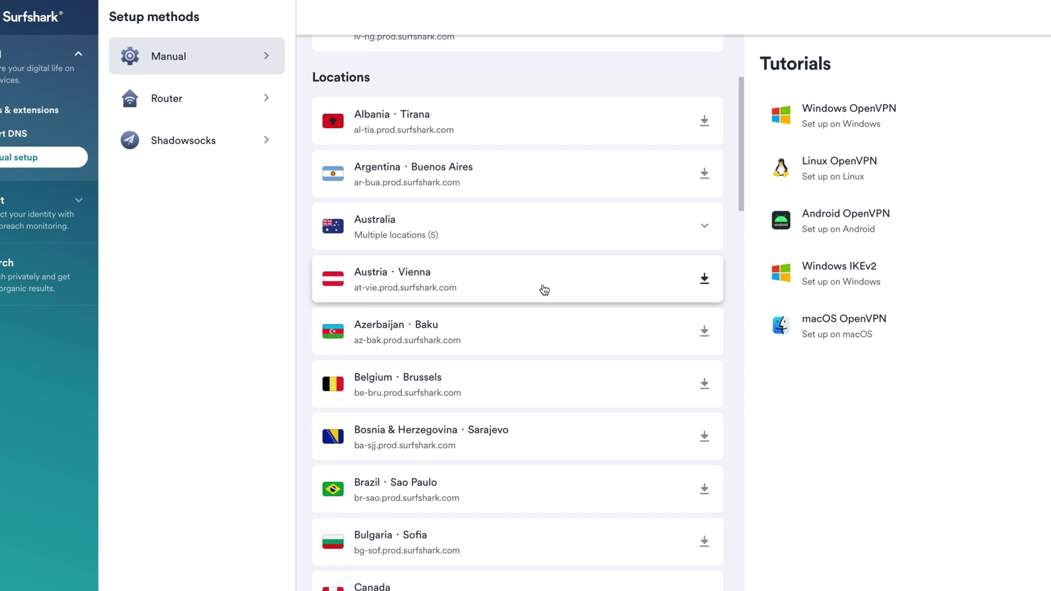
{"action": "left_click", "coordinate": [544, 290]}
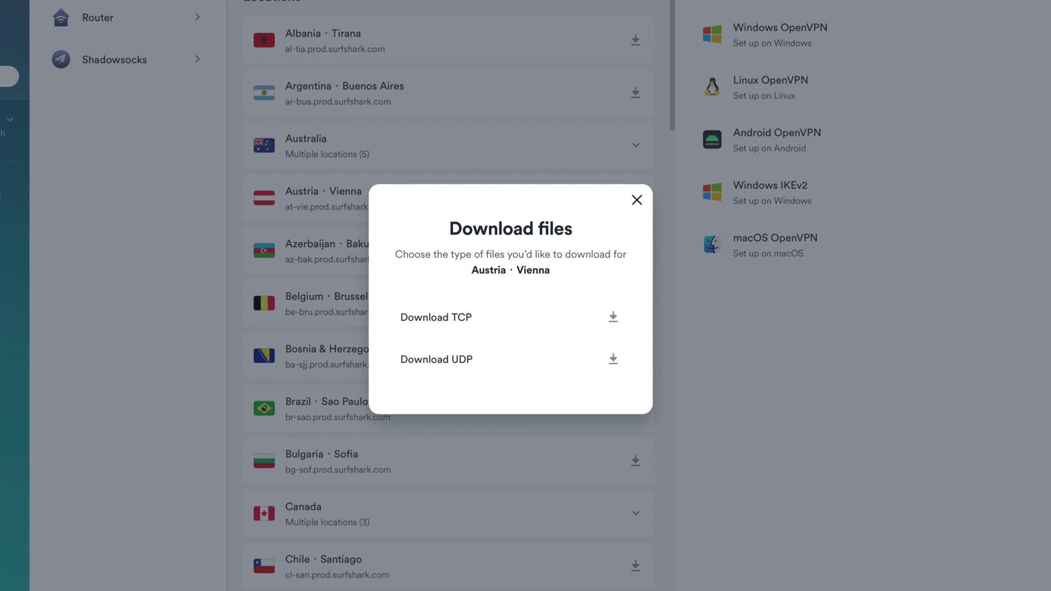
{"action": "left_click", "coordinate": [512, 359]}
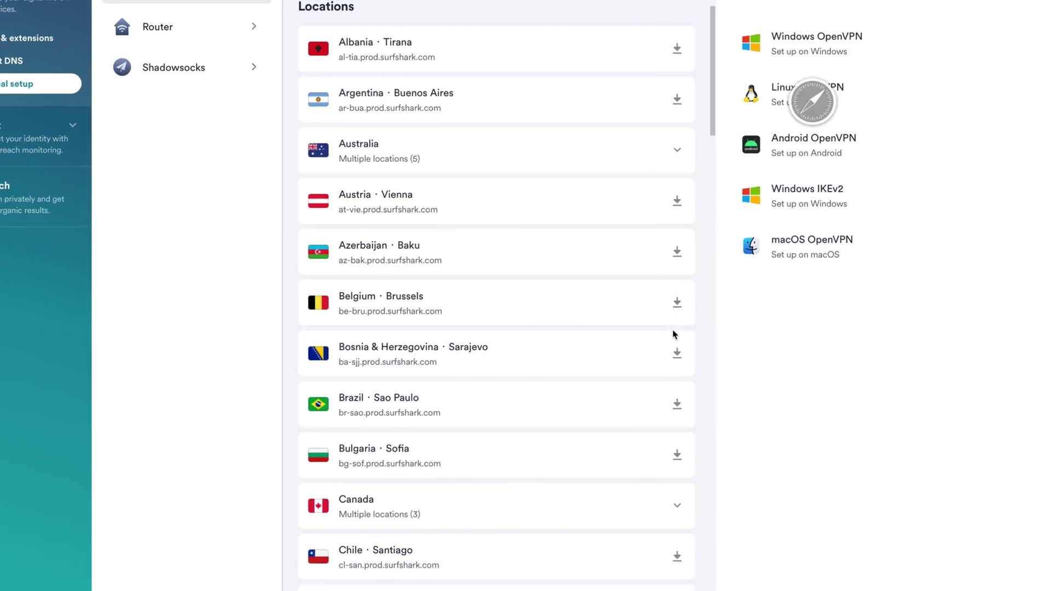
Step: Show the manual-setup Credentials, then open a new browser tab
{"action": "scroll", "coordinate": [605, 249], "scroll_direction": "up", "scroll_amount": 5}
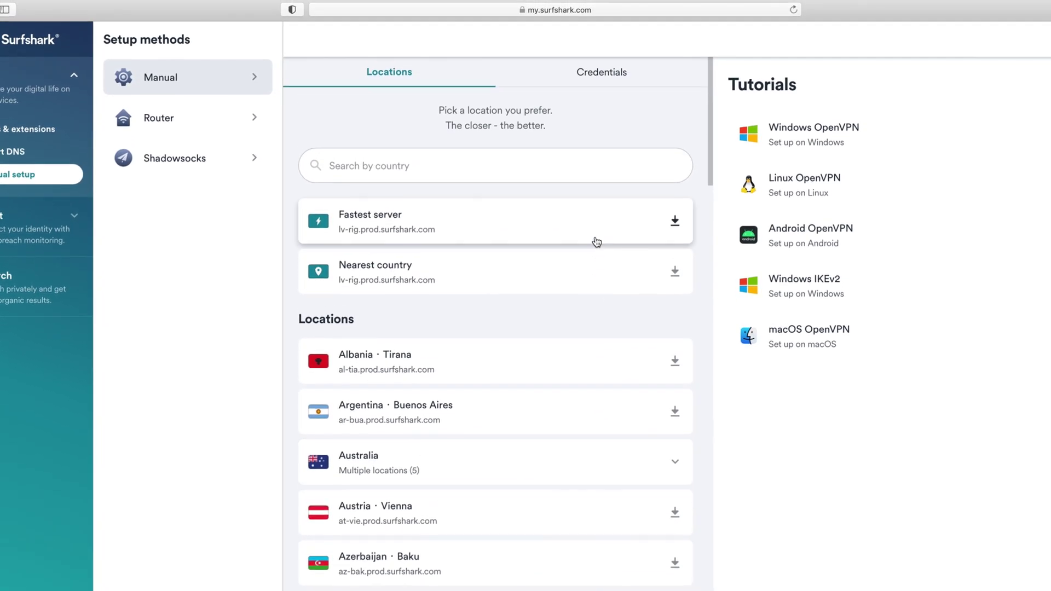
{"action": "left_click", "coordinate": [613, 79]}
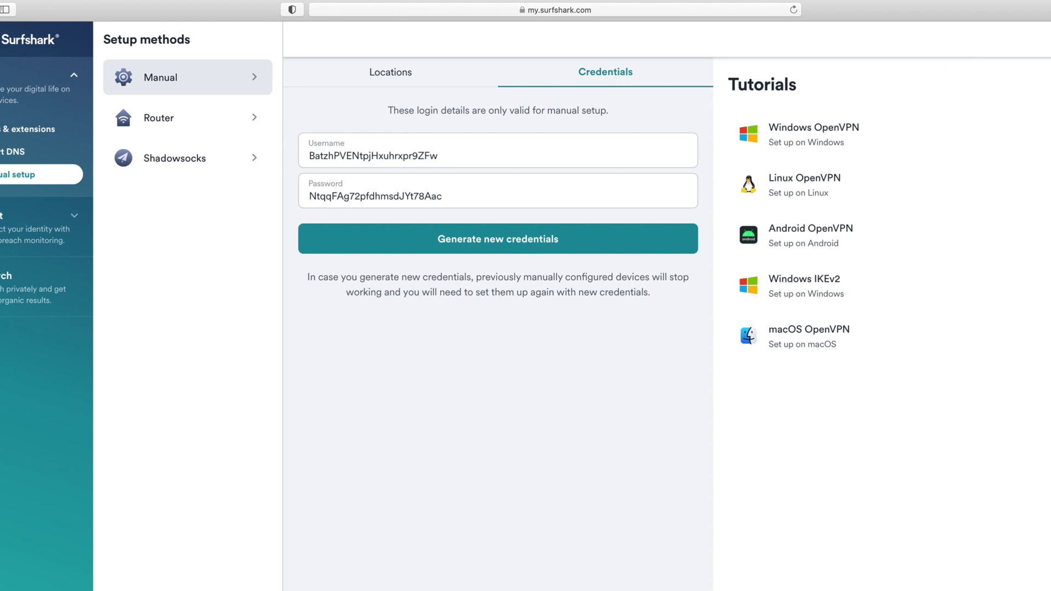
{"action": "key", "text": "super+t"}
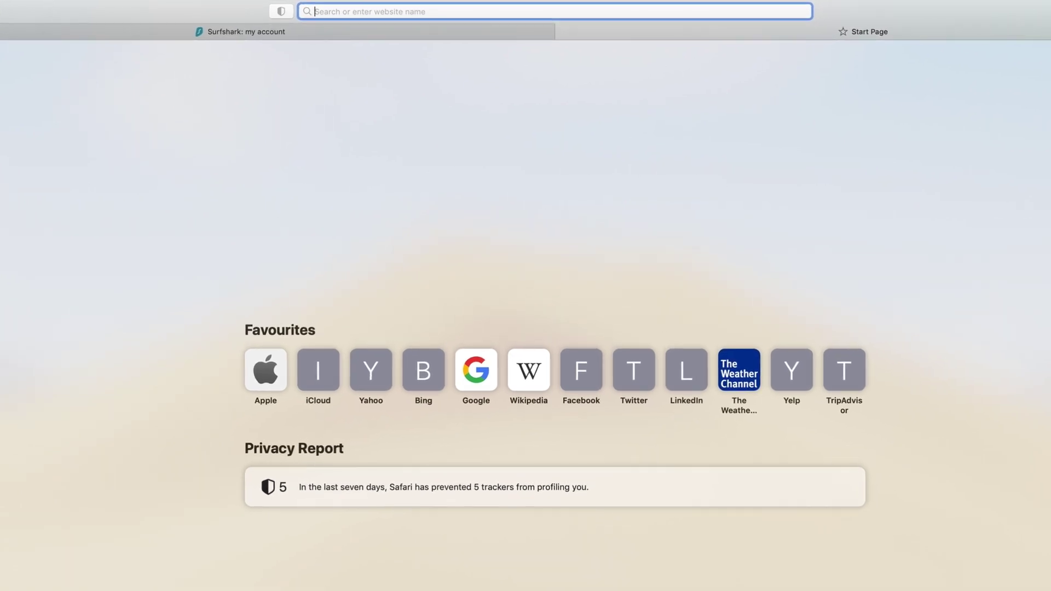
Step: Download Tunnelblick_3.8.5a_build_5671.dmg from tunnelblick.net and reveal it in the Downloads folder
{"action": "type", "text": "tunnelblick.co"}
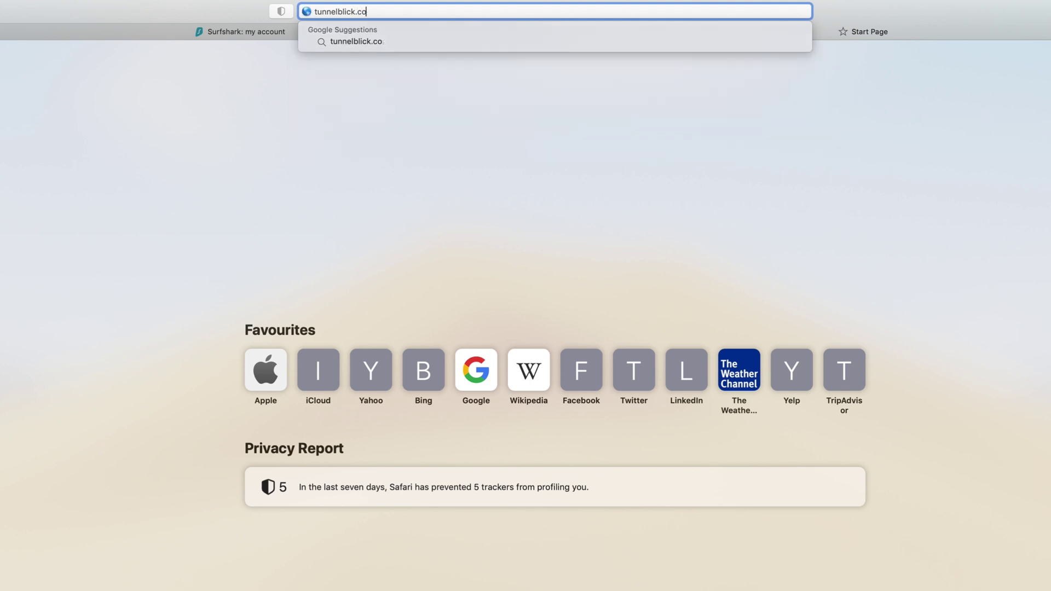
{"action": "key", "text": "Return"}
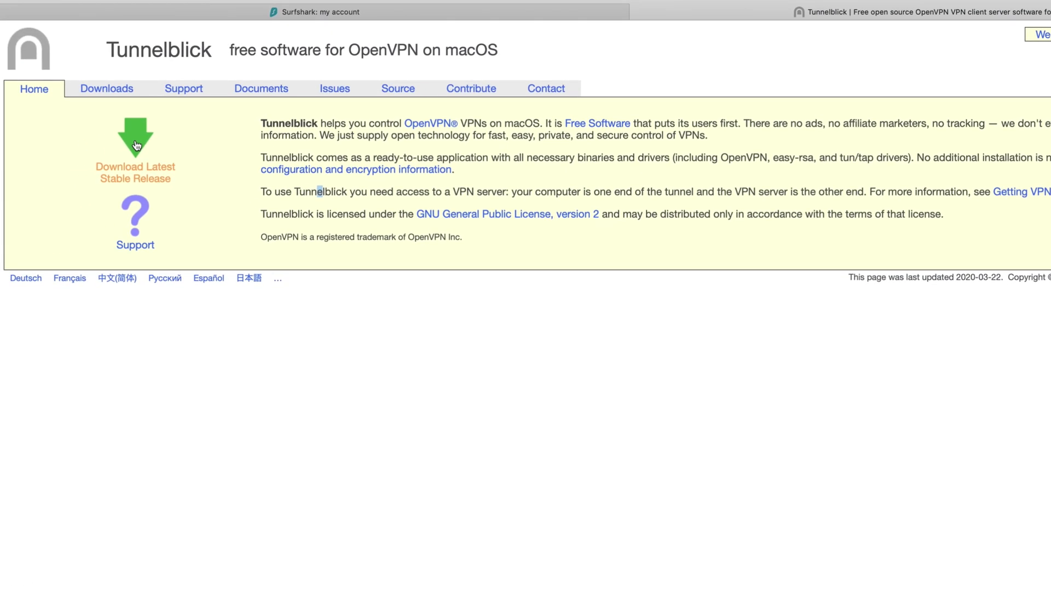
{"action": "left_click", "coordinate": [136, 145]}
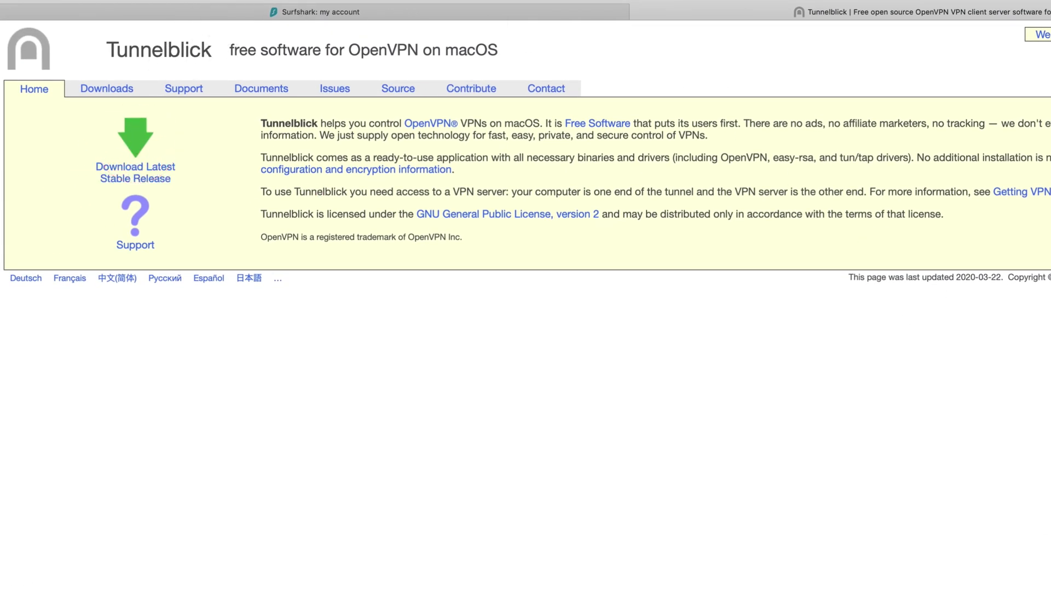
{"action": "left_click", "coordinate": [977, 10]}
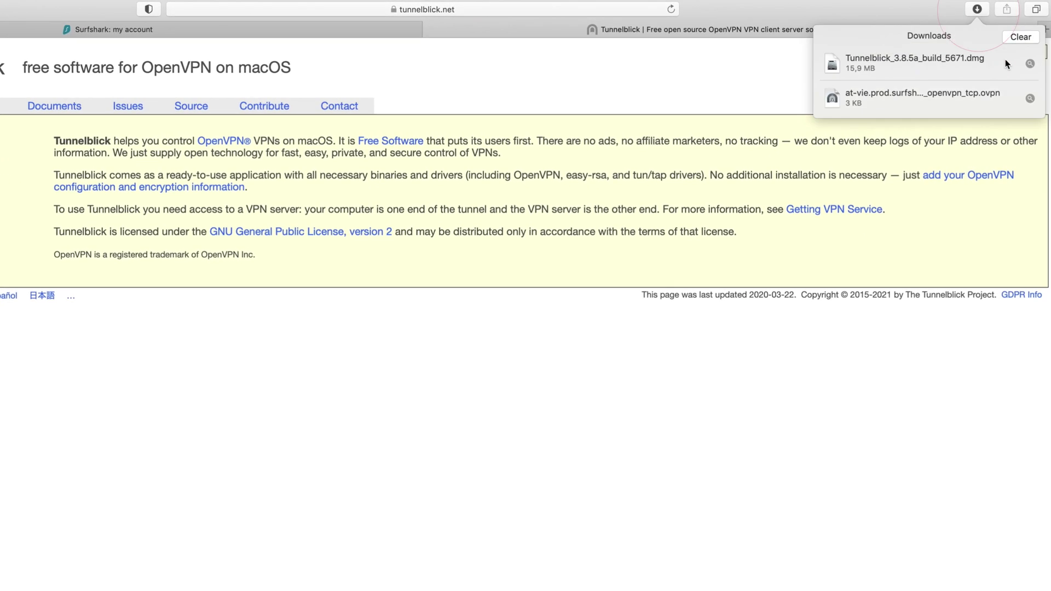
{"action": "left_click", "coordinate": [1030, 64]}
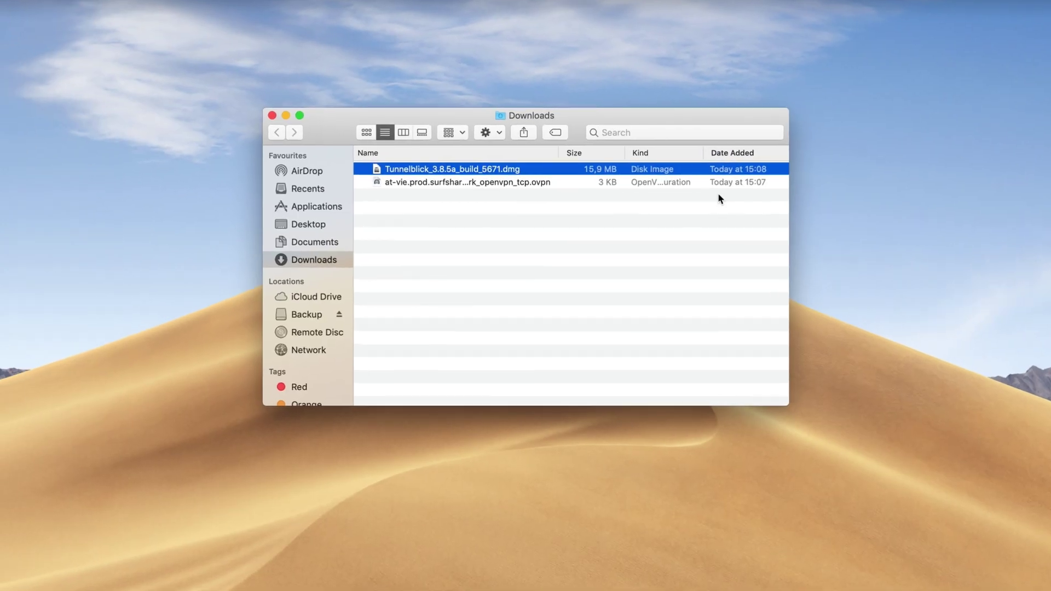
Step: Open the Tunnelblick disk image and launch the Tunnelblick app, confirming it may open
{"action": "double_click", "coordinate": [486, 173]}
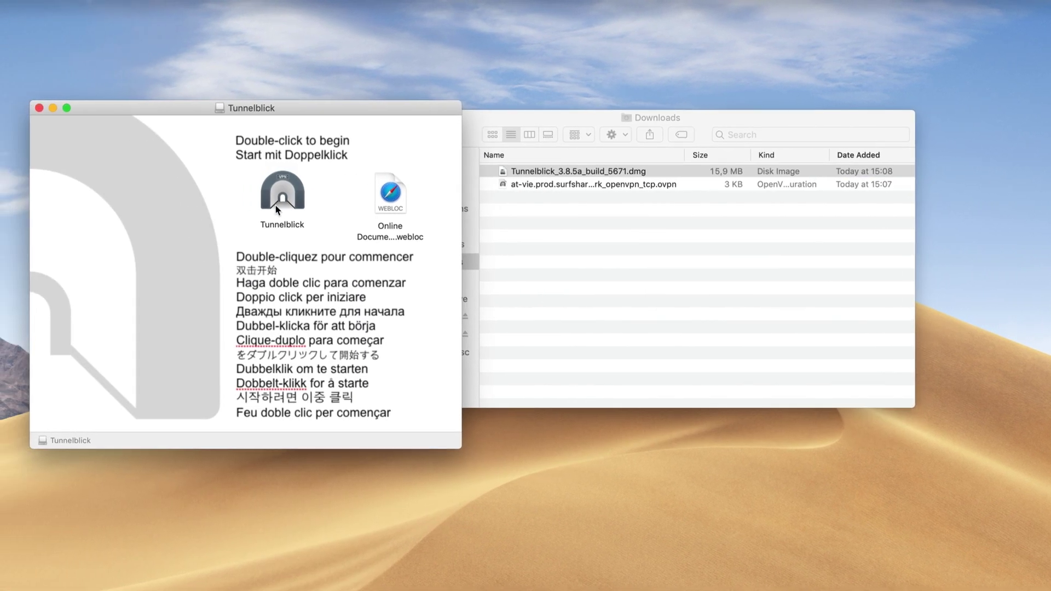
{"action": "left_click", "coordinate": [149, 195]}
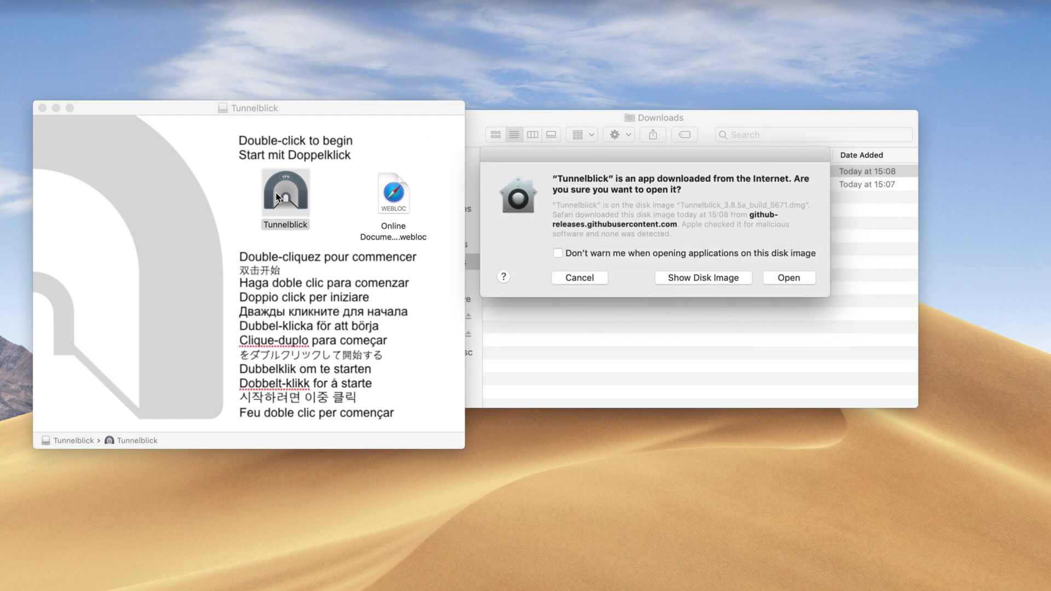
{"action": "left_click", "coordinate": [784, 278]}
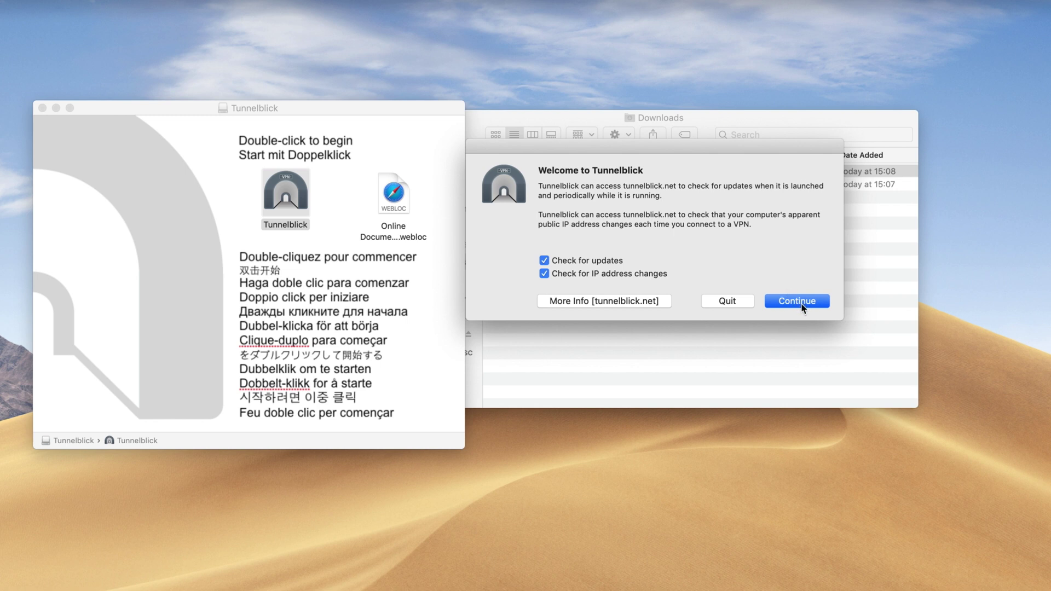
Step: Get through the Welcome dialog, choosing 'I have configuration files'
{"action": "left_click", "coordinate": [798, 301]}
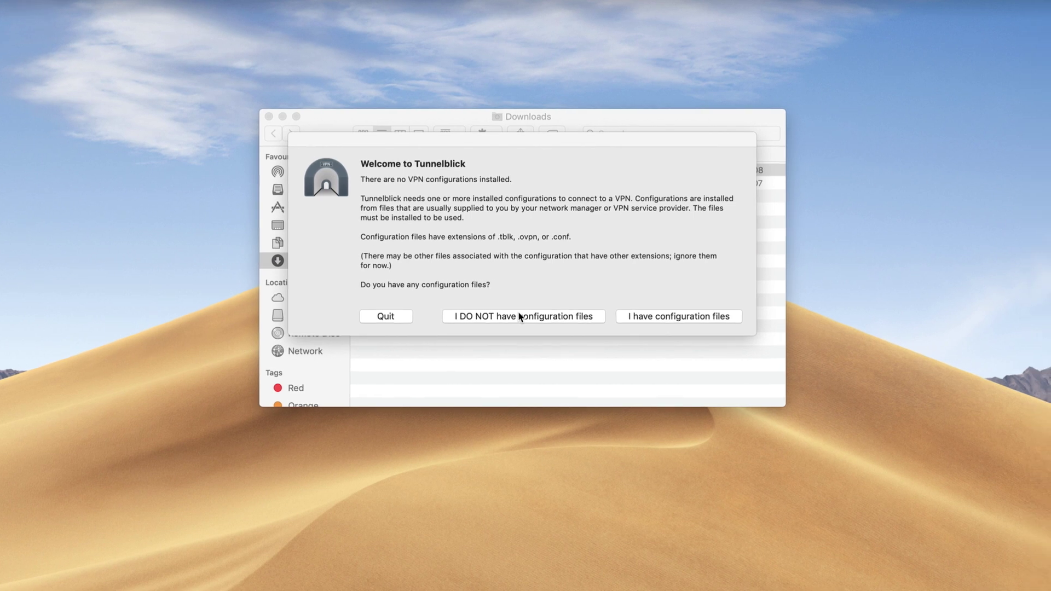
{"action": "left_click", "coordinate": [664, 317]}
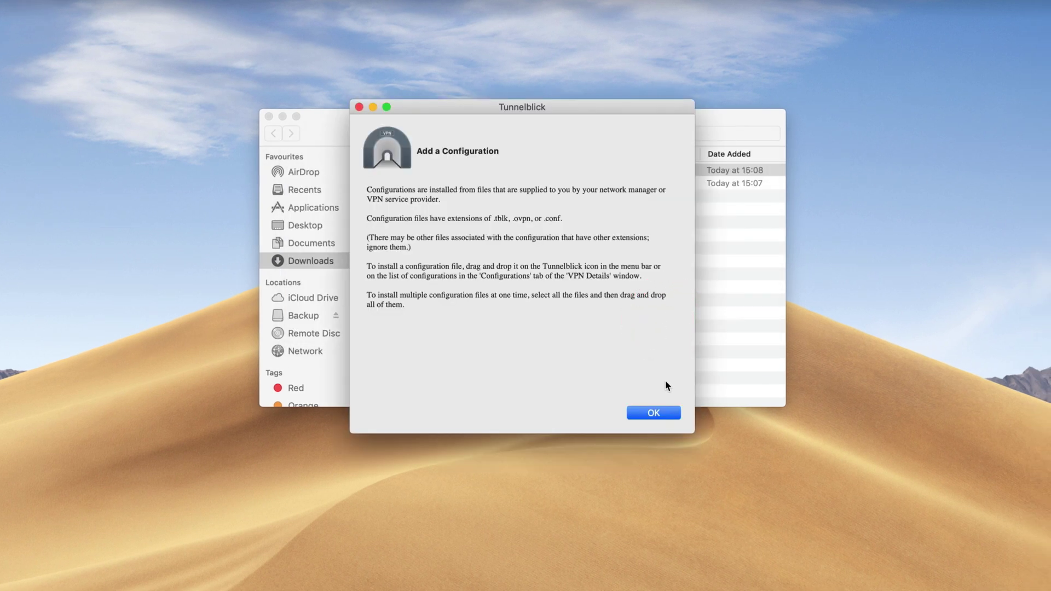
{"action": "left_click", "coordinate": [654, 413]}
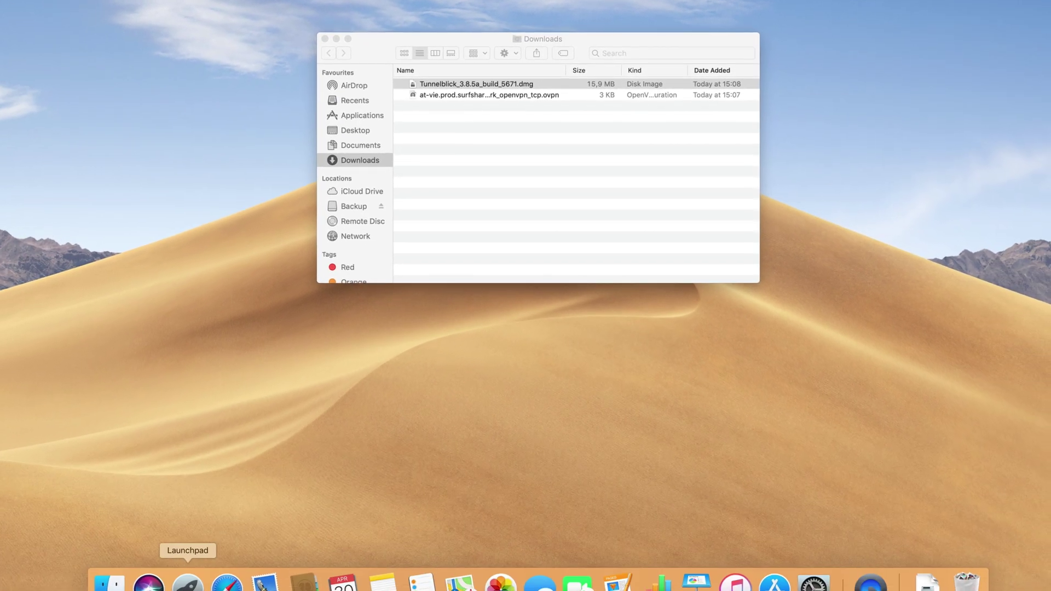
Step: Install the at-vie.prod.surfshark.com OpenVPN TCP .ovpn for Only Me, approving with admin credentials
{"action": "left_click", "coordinate": [188, 583]}
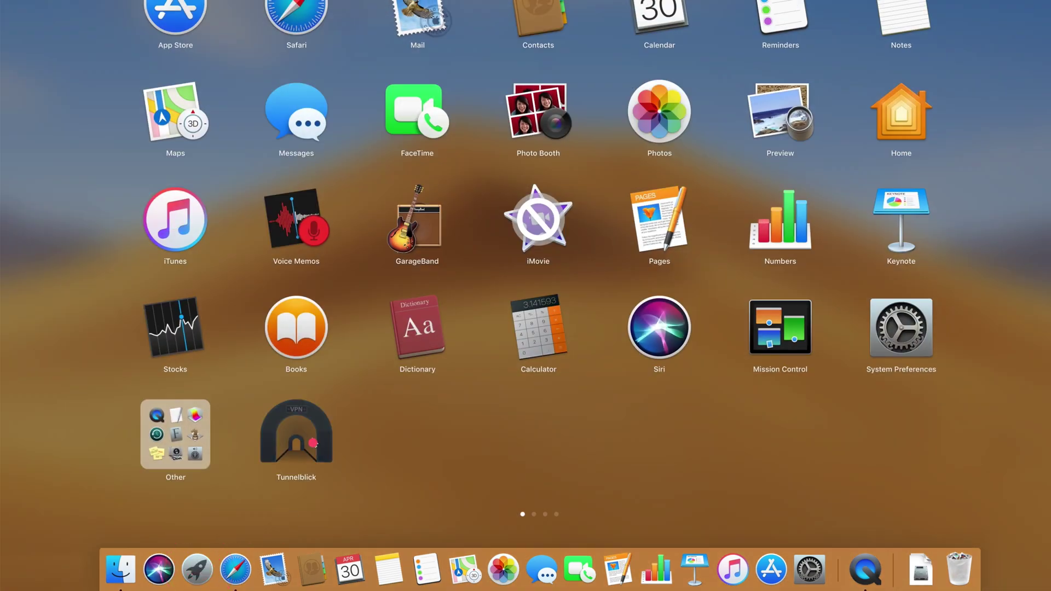
{"action": "left_click", "coordinate": [313, 442]}
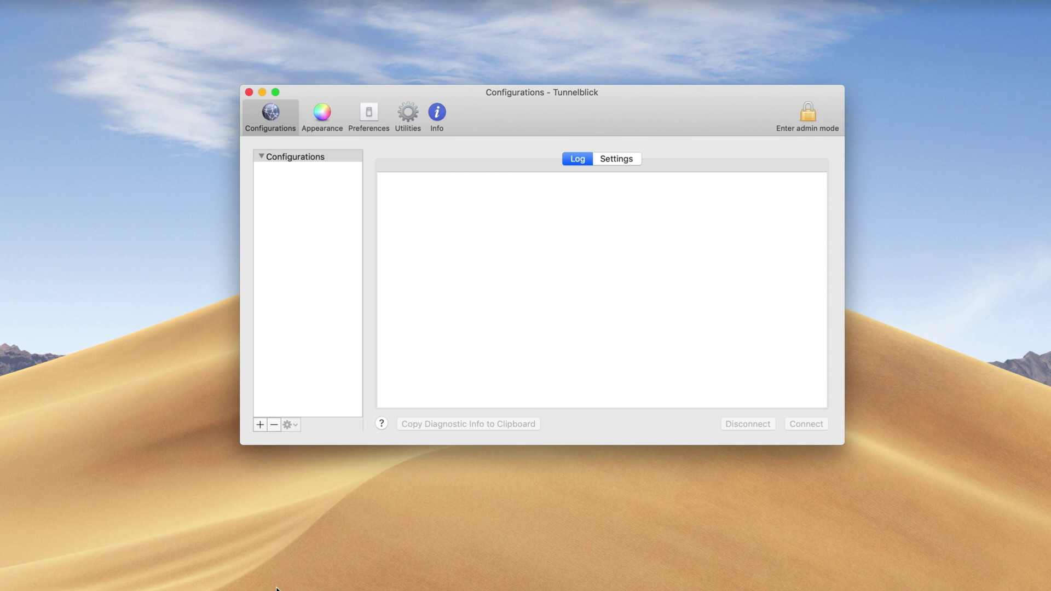
{"action": "left_click", "coordinate": [305, 278]}
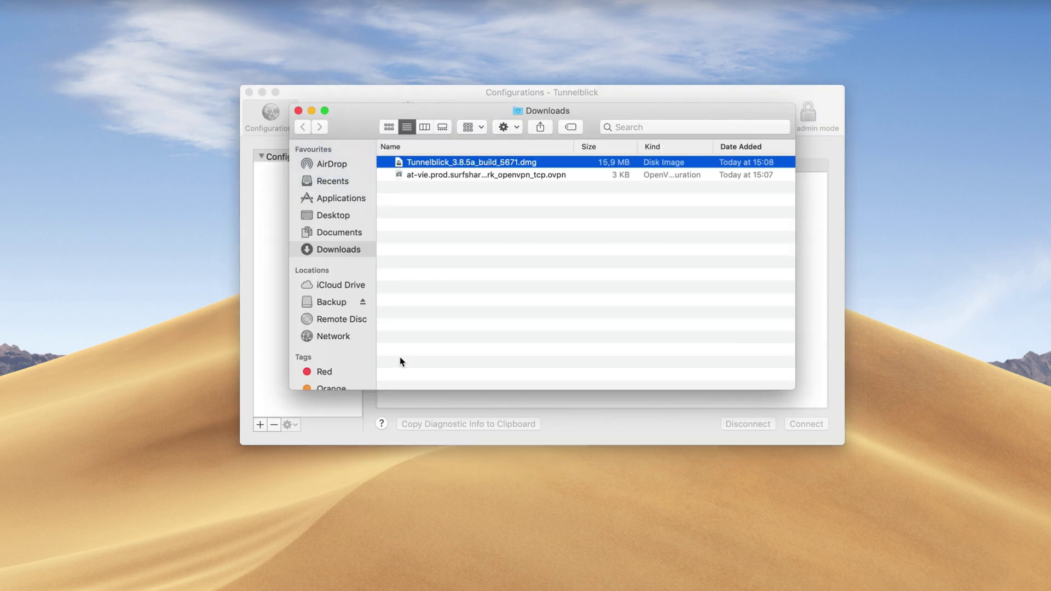
{"action": "left_click_drag", "start_coordinate": [464, 179], "coordinate": [268, 272]}
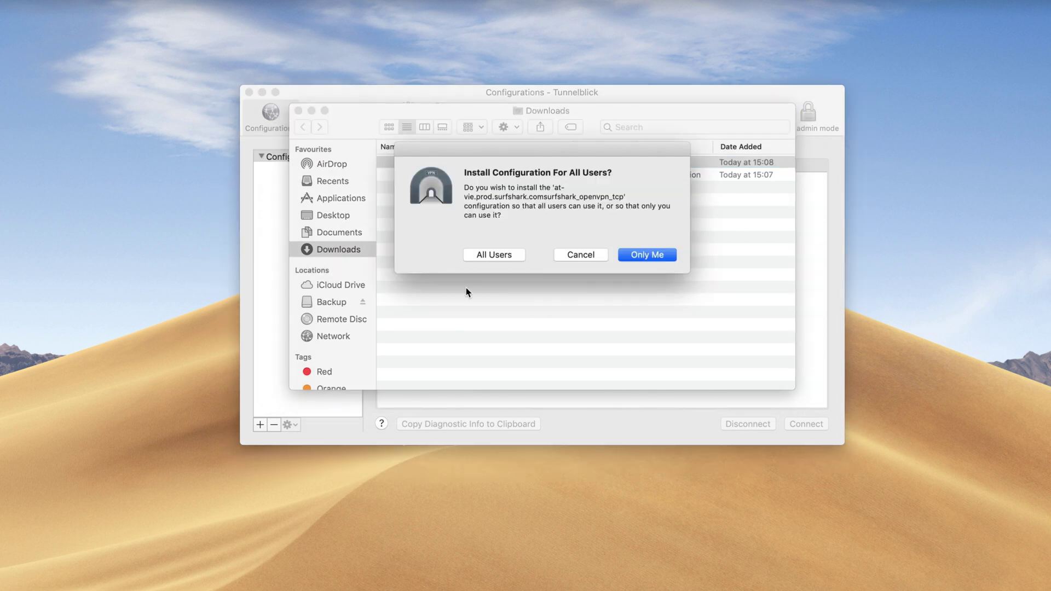
{"action": "left_click", "coordinate": [649, 253]}
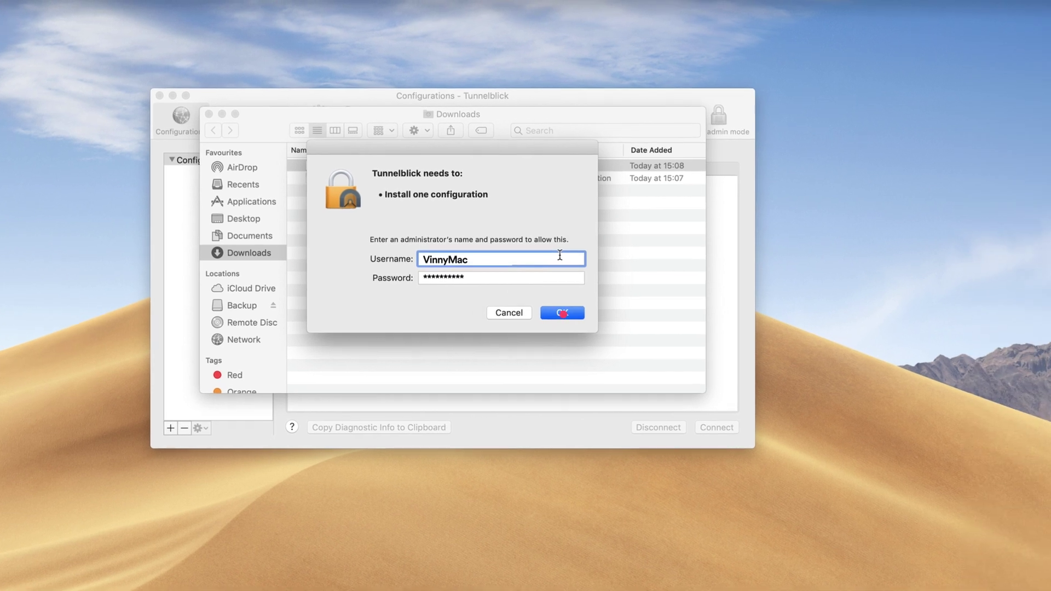
{"action": "left_click", "coordinate": [651, 309]}
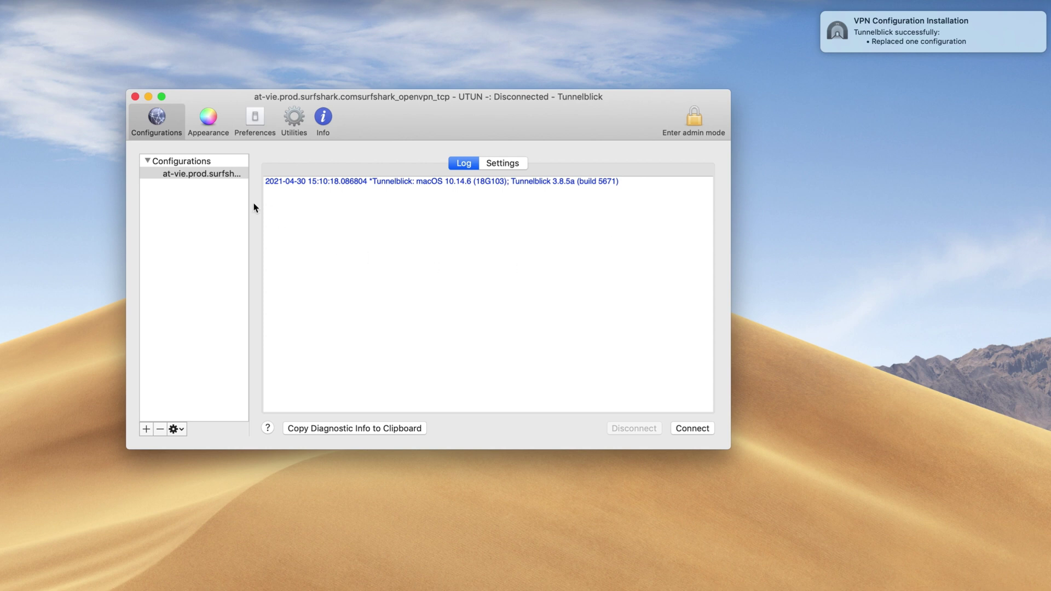
Step: Connect the Vienna configuration and paste the copied Surfshark manual-setup username into the login prompt
{"action": "left_click", "coordinate": [213, 173]}
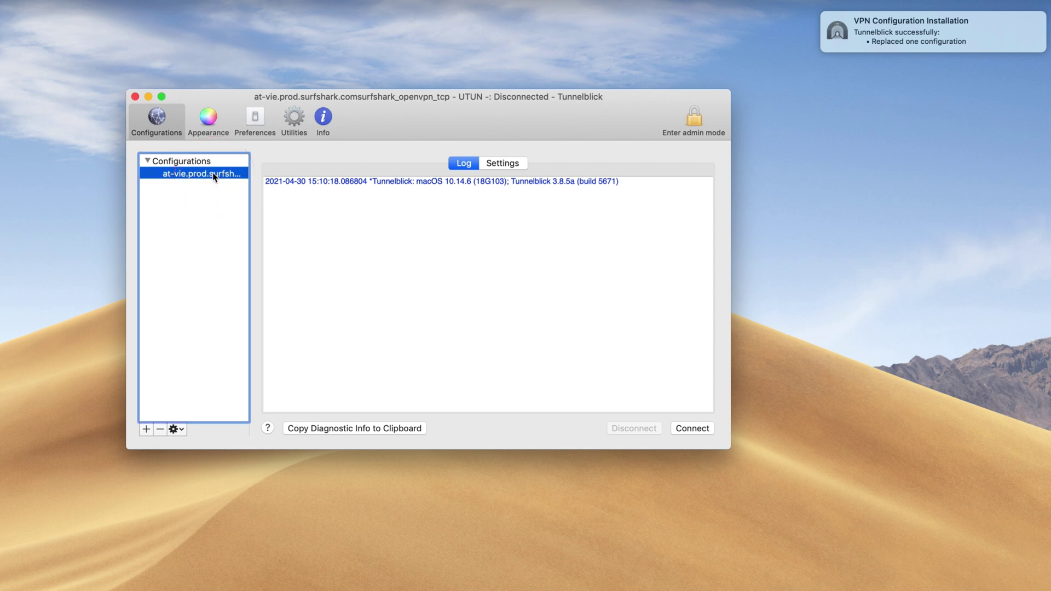
{"action": "left_click", "coordinate": [688, 428]}
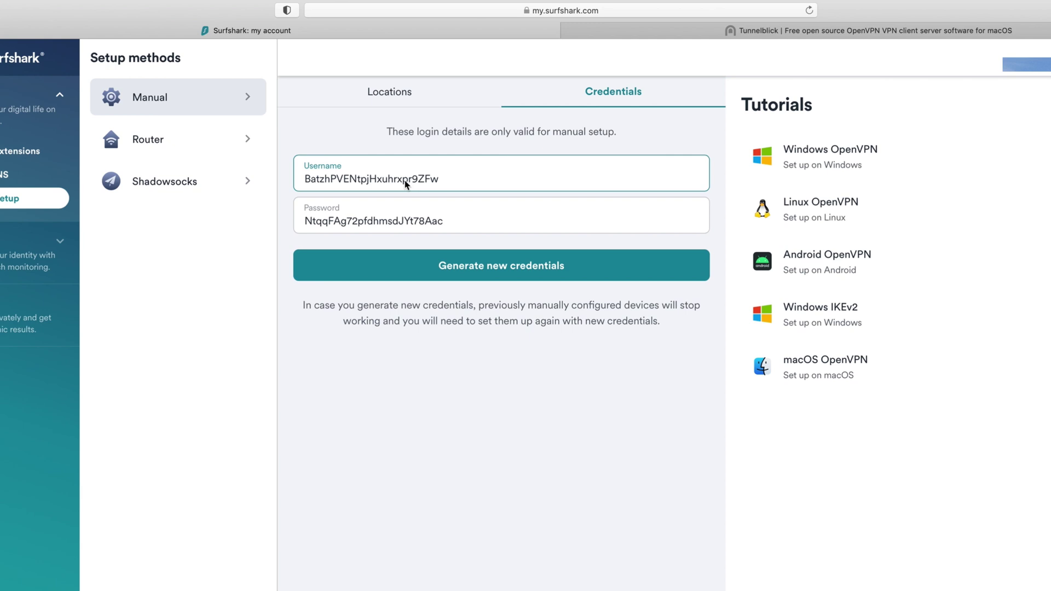
{"action": "double_click", "coordinate": [405, 179]}
{"action": "key", "text": "super+c"}
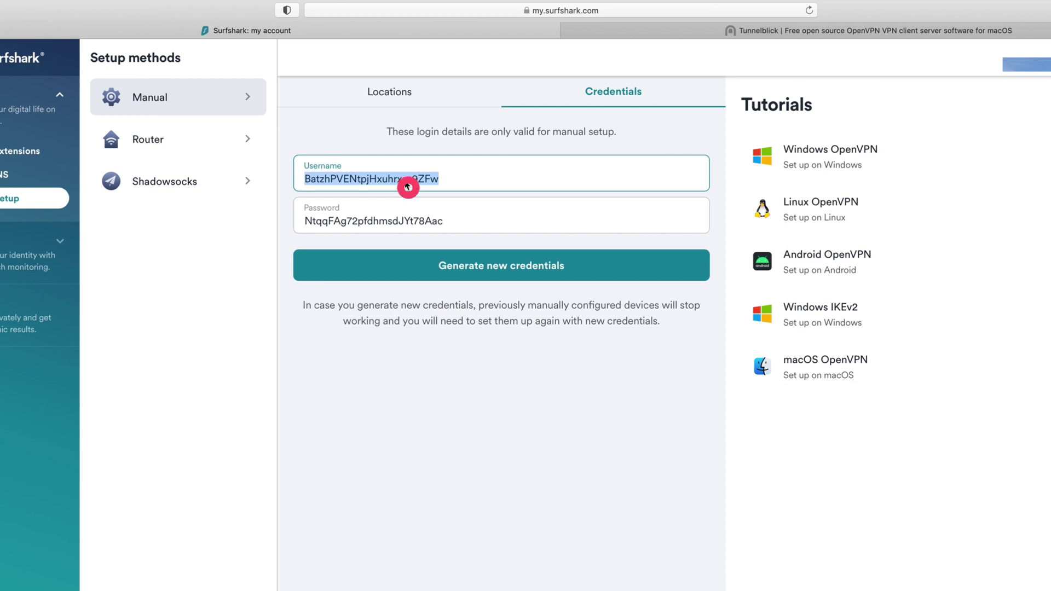
{"action": "key", "text": "ctrl+Left"}
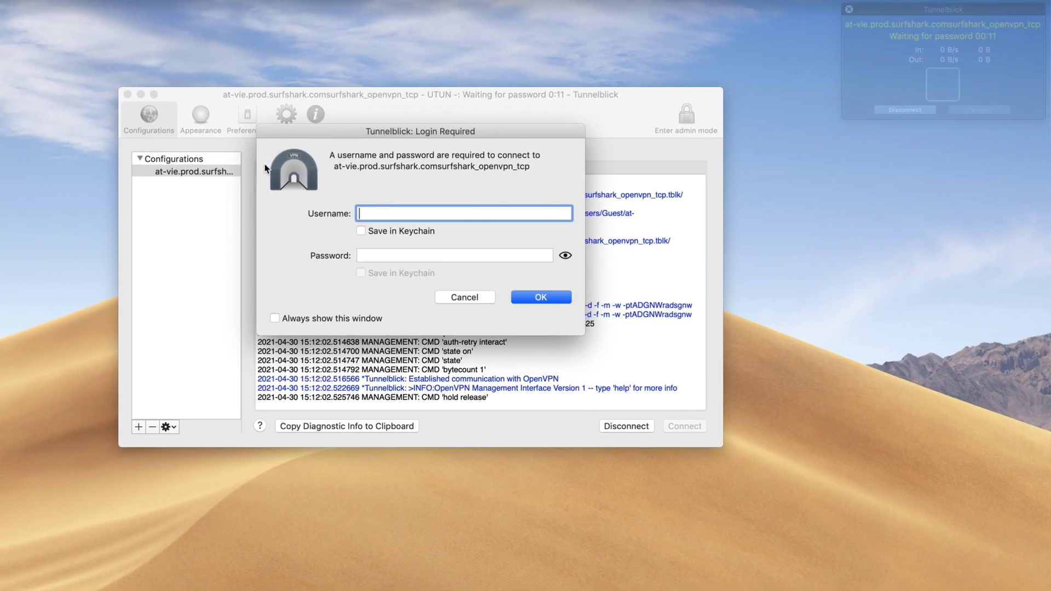
{"action": "left_click", "coordinate": [372, 214]}
{"action": "key", "text": "super+v"}
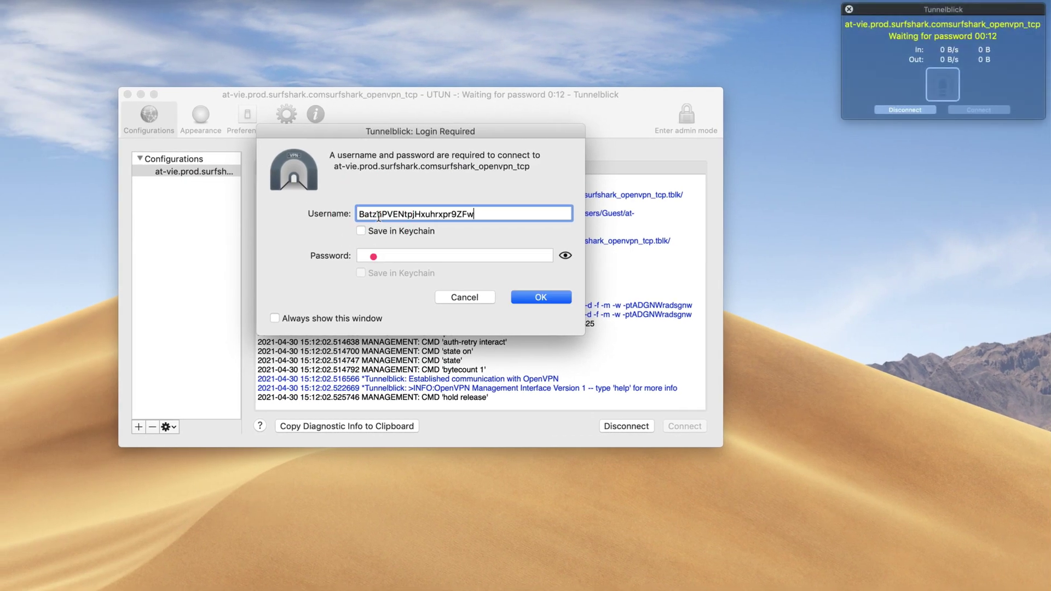
Step: Paste the Surfshark password, save both credentials in Keychain, and submit to connect
{"action": "left_click", "coordinate": [376, 255]}
{"action": "key", "text": "super+v"}
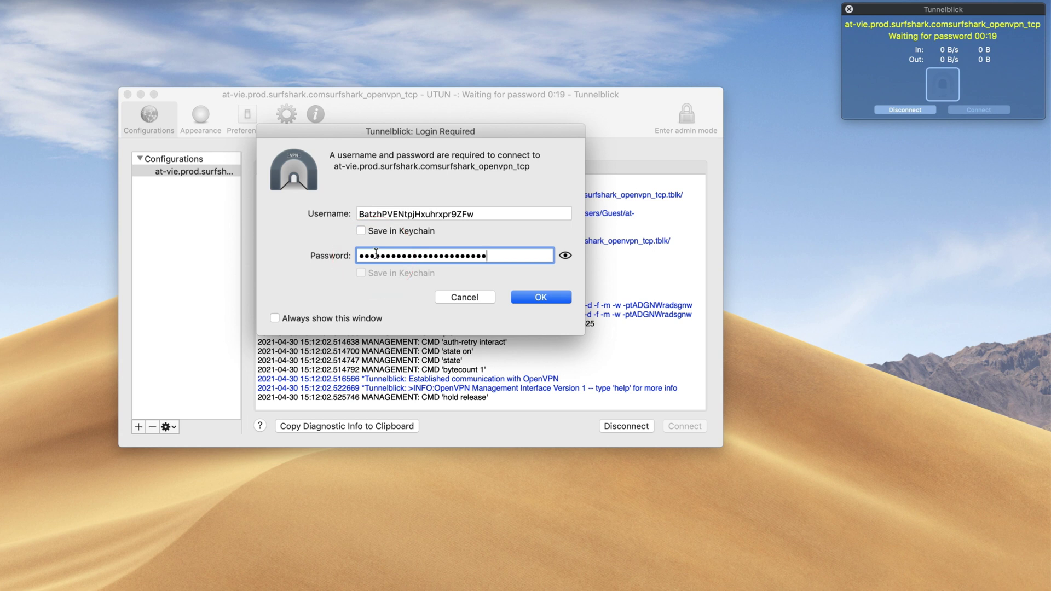
{"action": "left_click", "coordinate": [360, 231]}
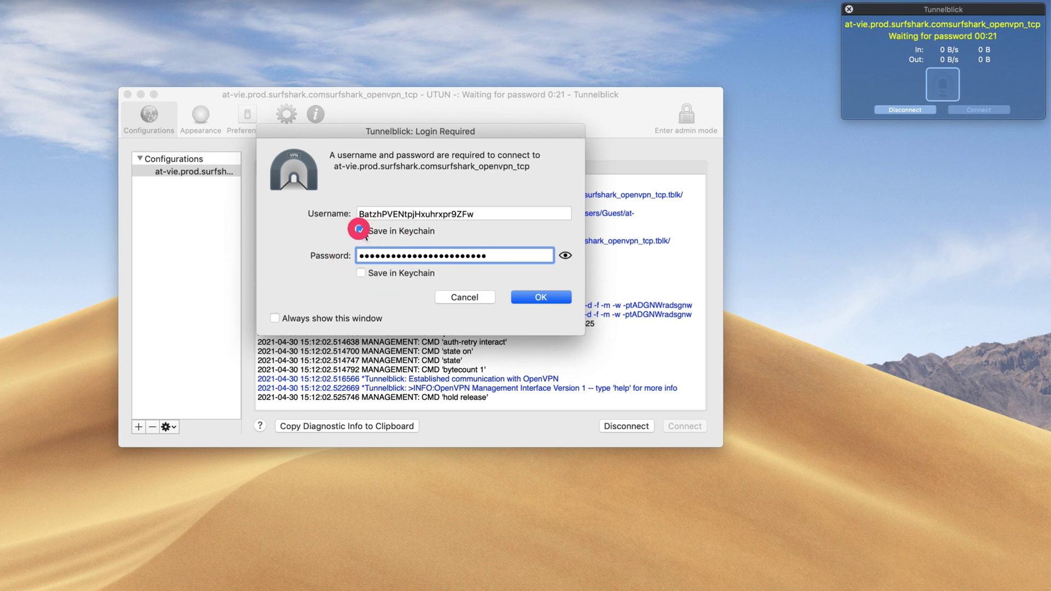
{"action": "left_click", "coordinate": [365, 274]}
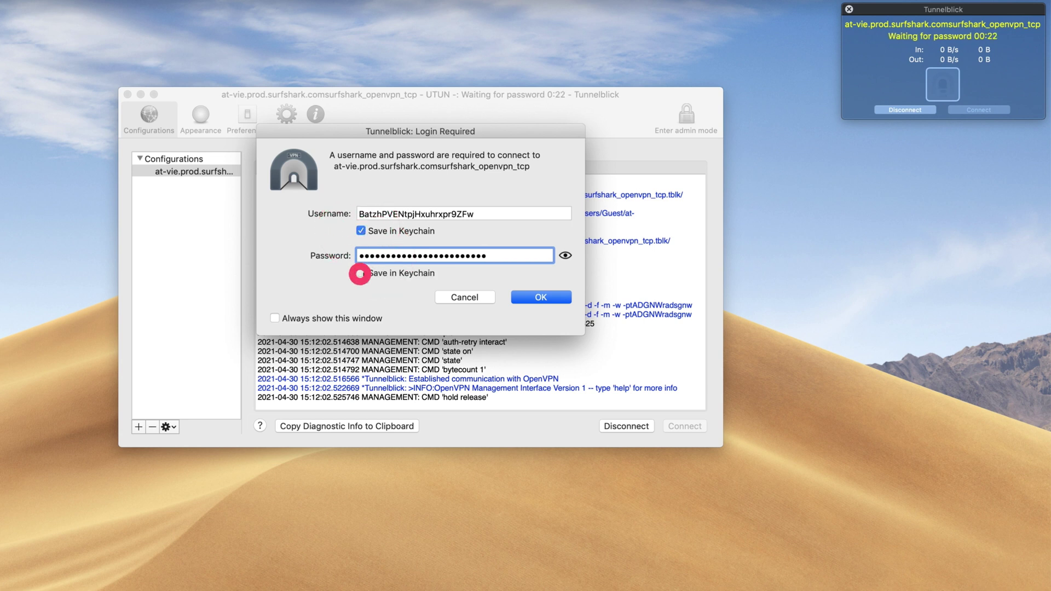
{"action": "left_click", "coordinate": [538, 300]}
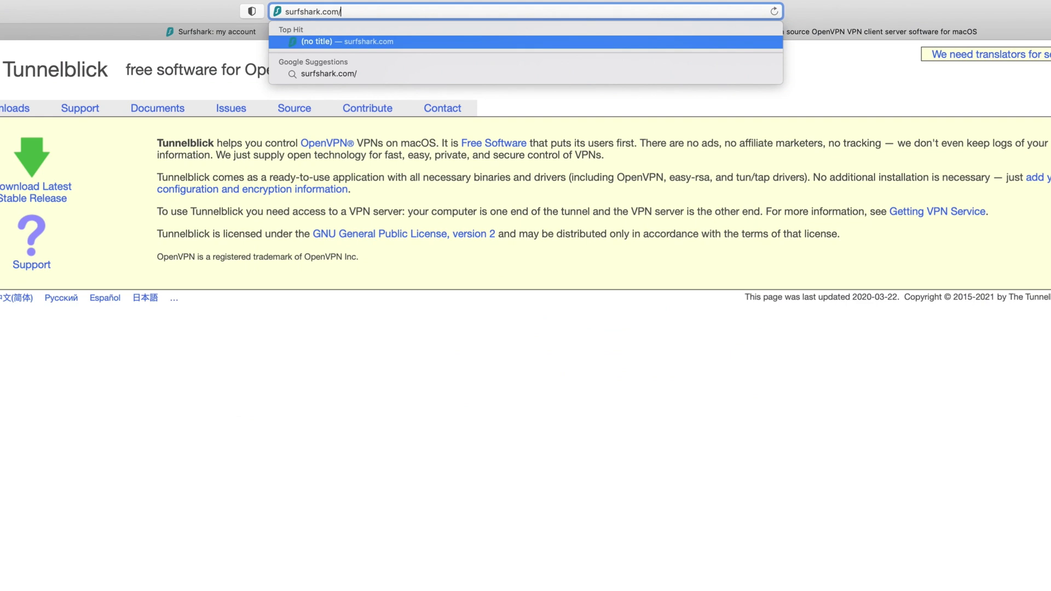
Step: Load surfshark.com/what-is-my-ip to check the connection shows Protected in Austria - Vienna
{"action": "type", "text": "what-is-my-i"}
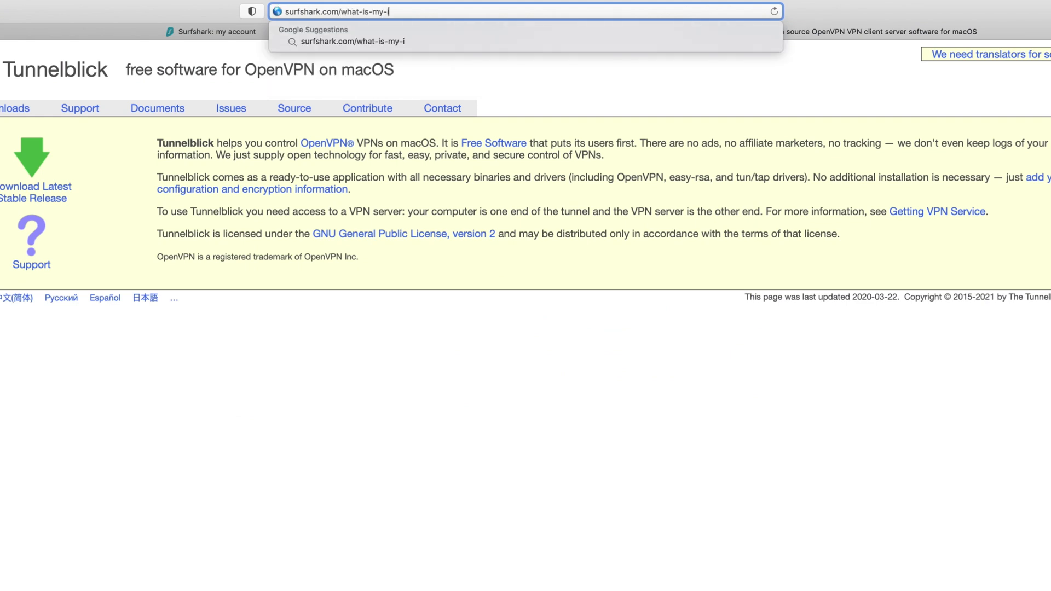
{"action": "type", "text": "p"}
{"action": "key", "text": "Return"}
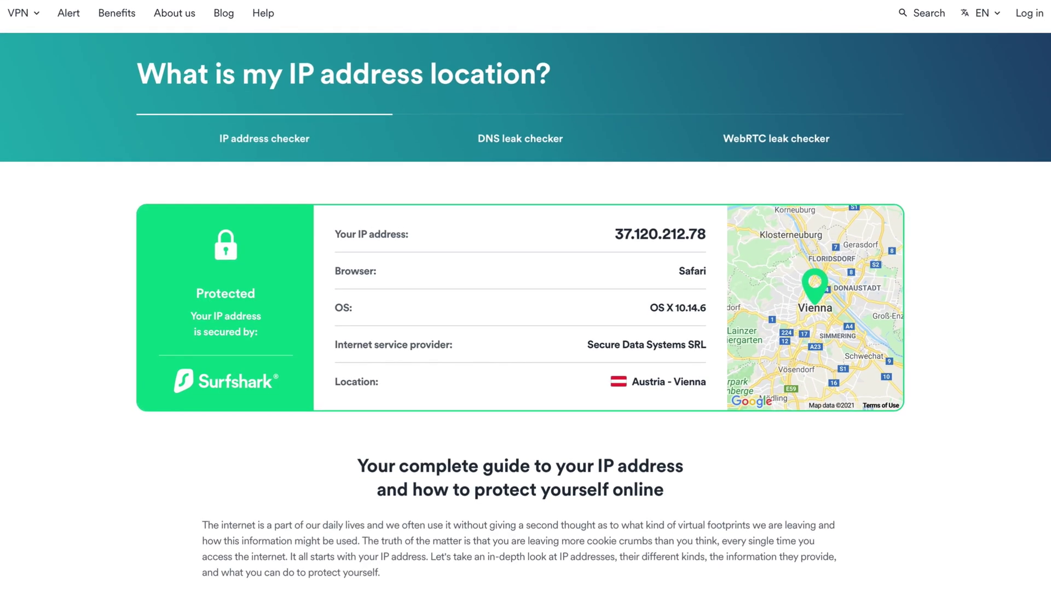